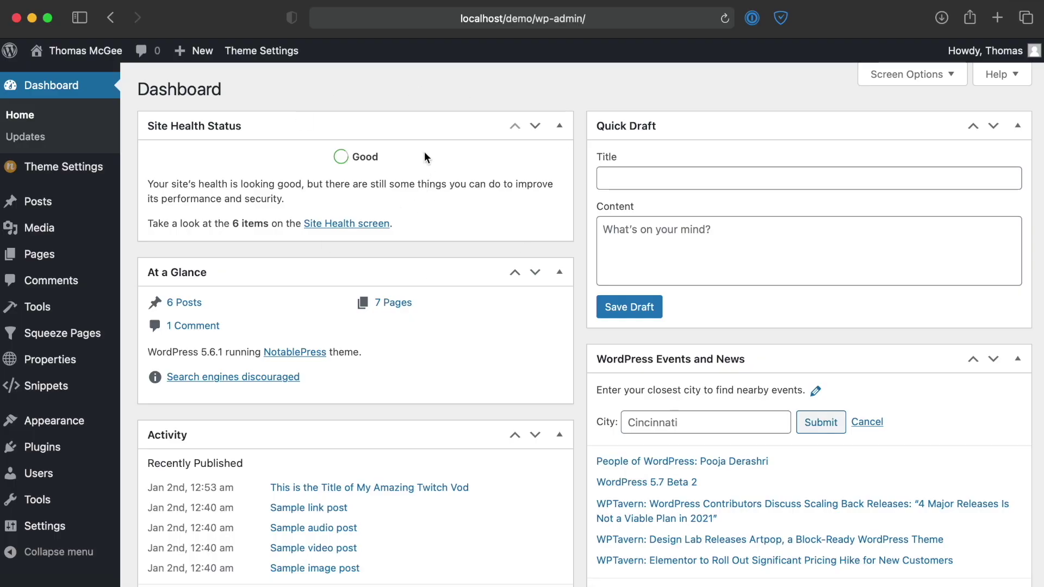
Step: Look over the installed themes under Appearance > Themes
scroll(459, 247, "down", 4)
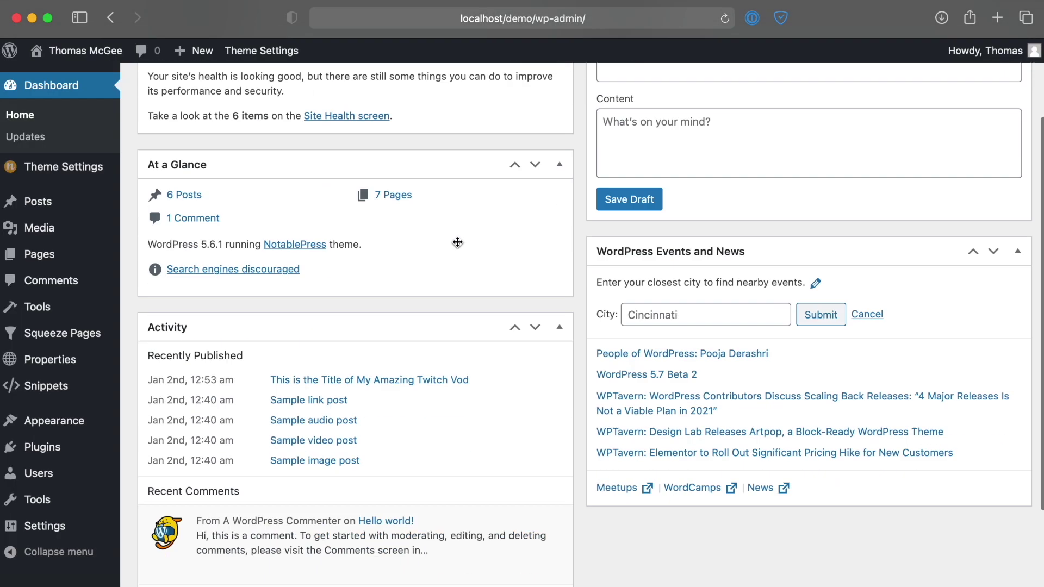
scroll(460, 250, "up", 4)
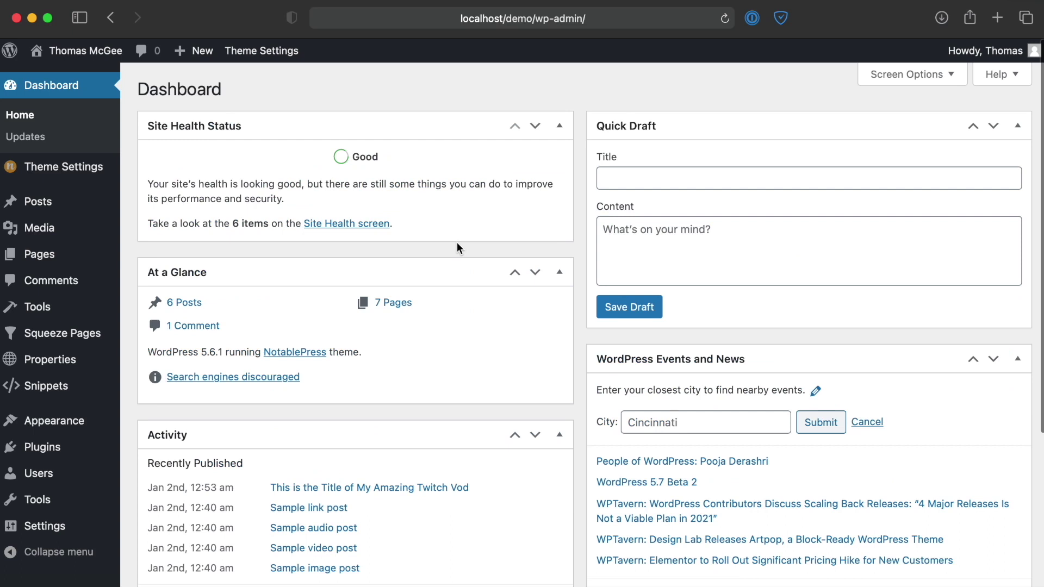
mouse_move(66, 429)
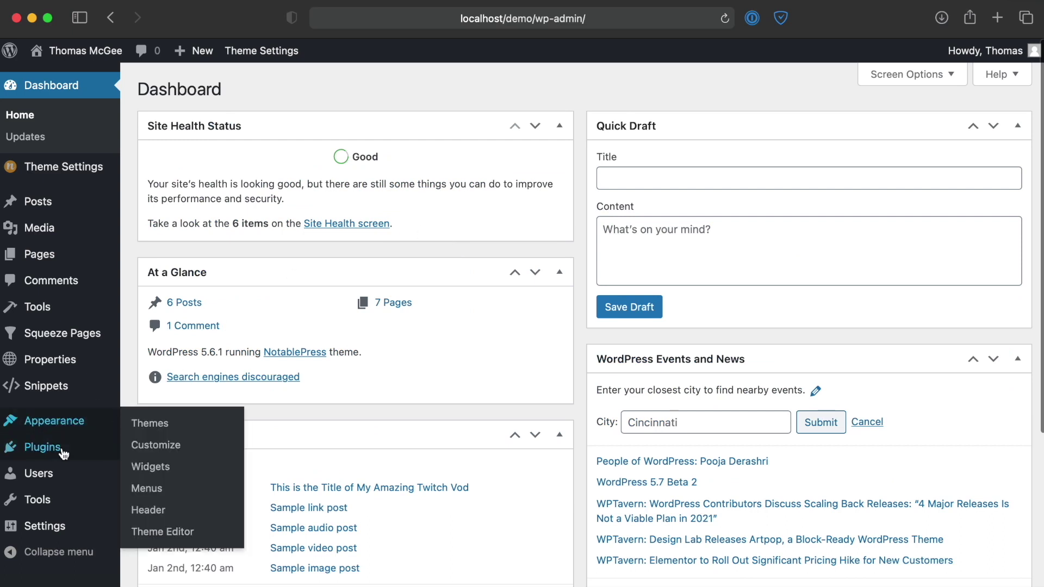
mouse_move(78, 448)
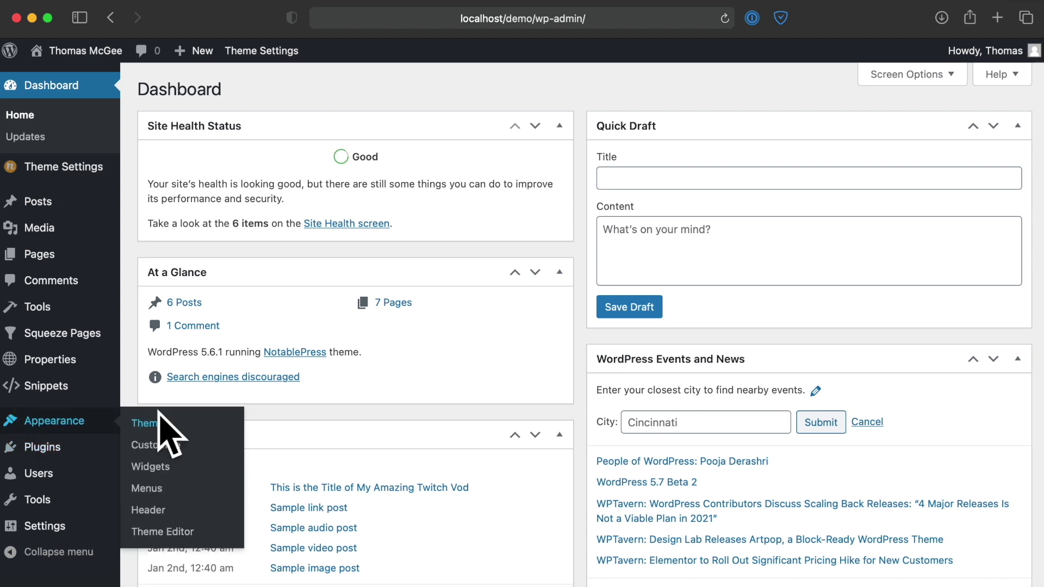
left_click(157, 424)
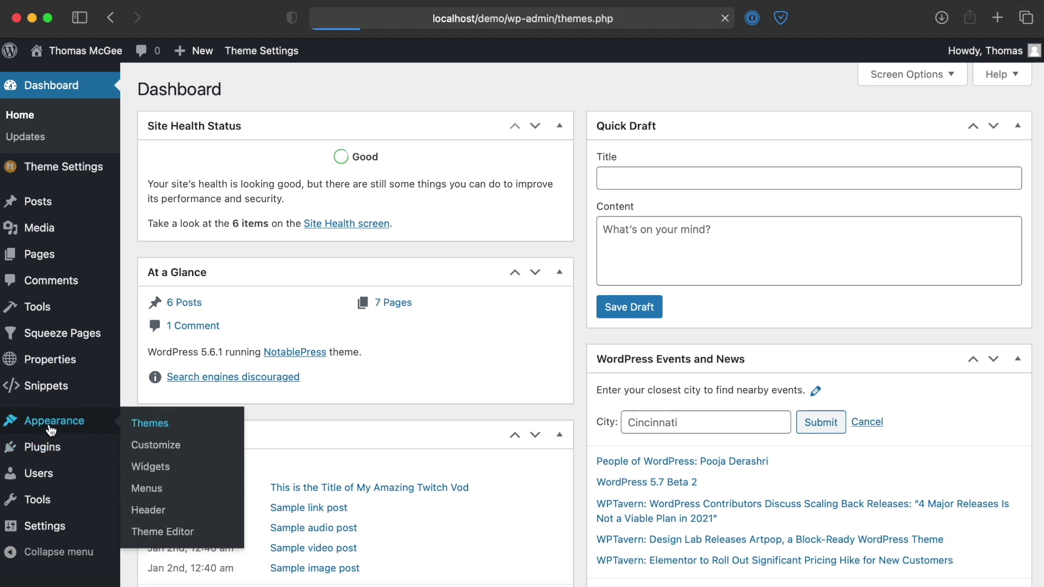
Step: Go to Installed Plugins, where Blubrry PowerPress is inactive and Classic Editor is active
scroll(729, 398, "down", 5)
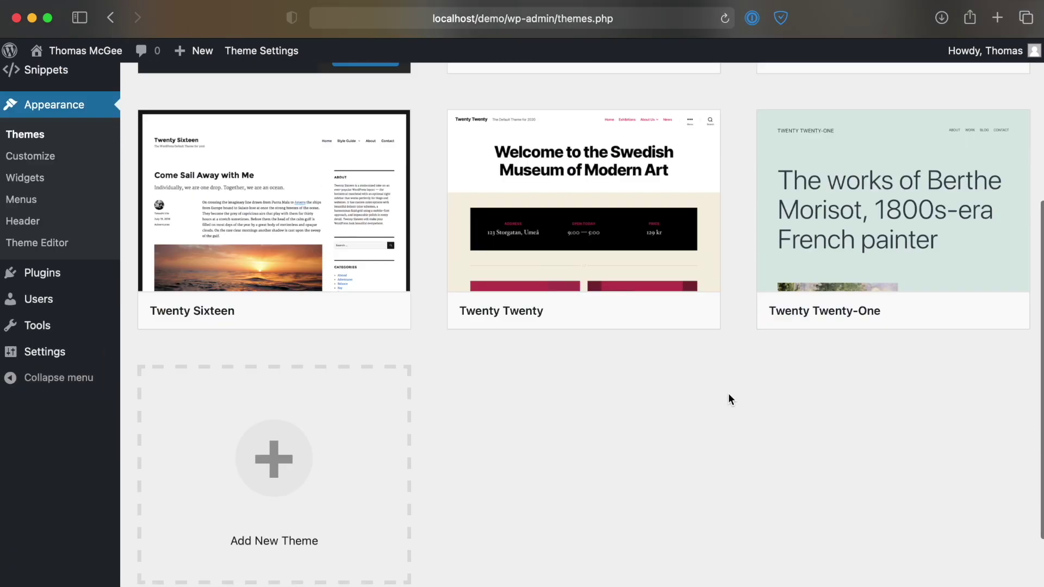
scroll(735, 399, "up", 5)
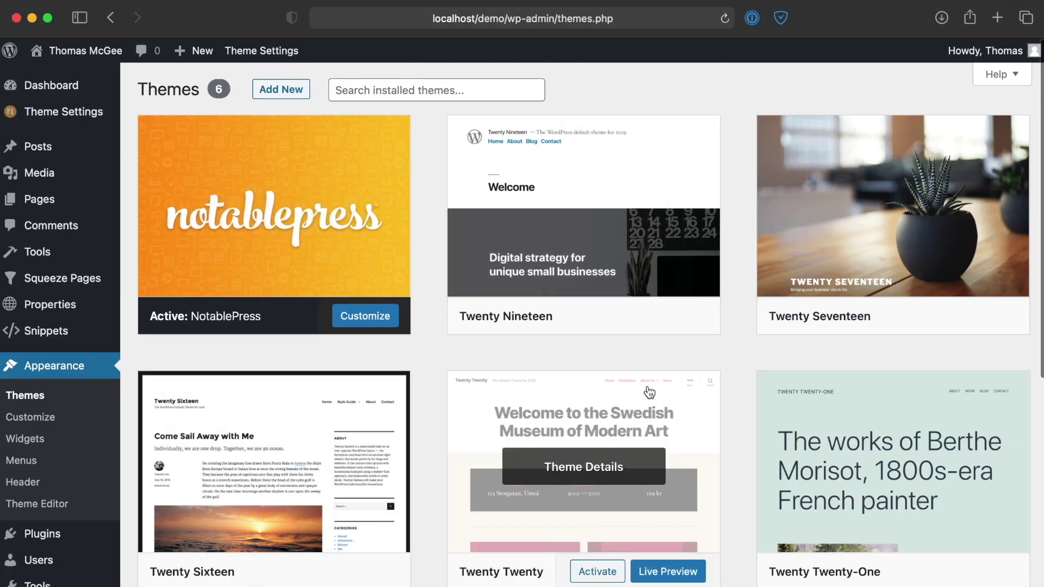
mouse_move(41, 543)
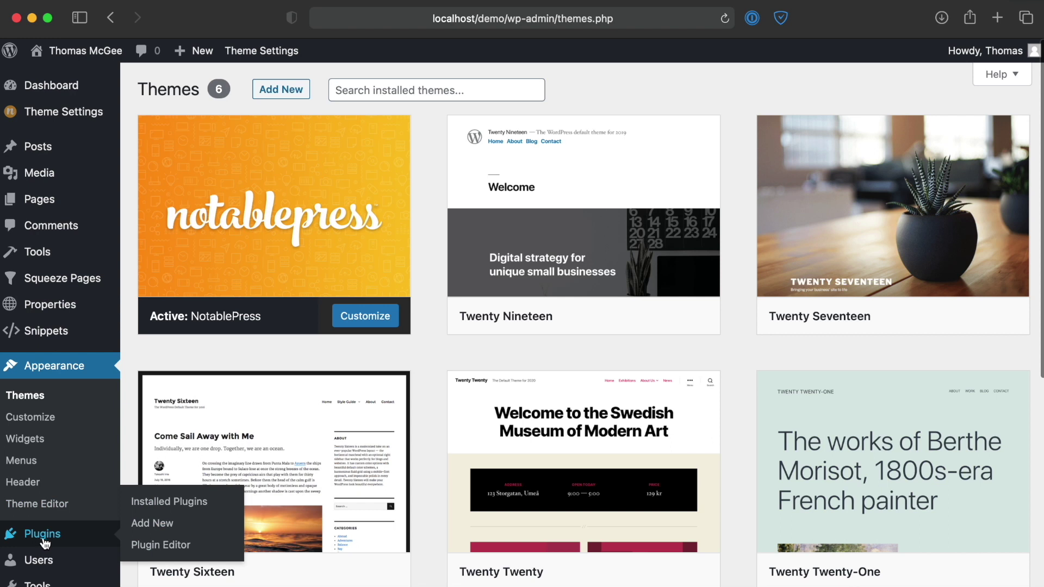
left_click(47, 536)
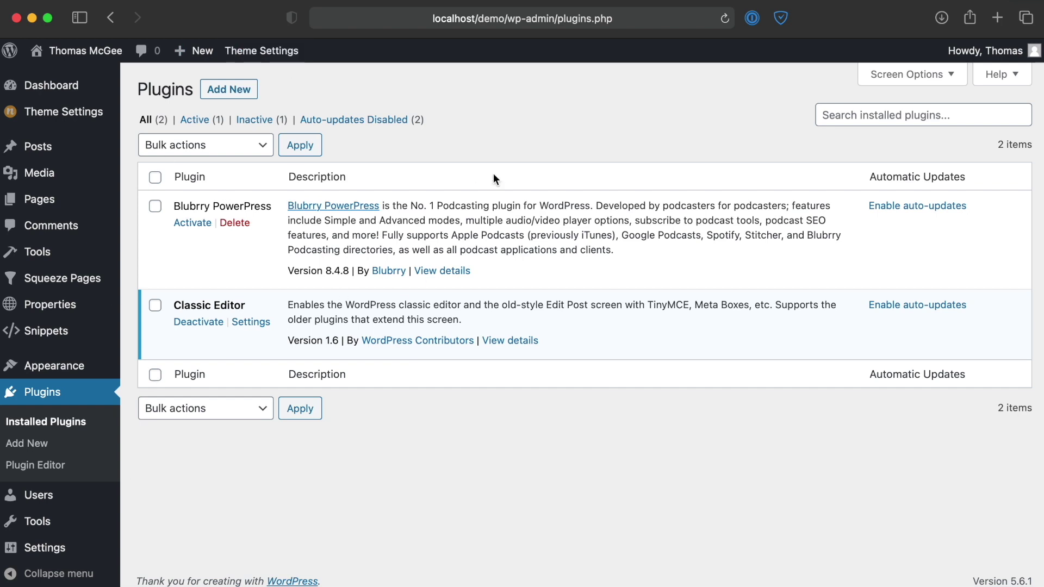
Step: Open NotablePress Theme Settings and confirm the Theme Updates version reads 0.3.8
left_click(255, 55)
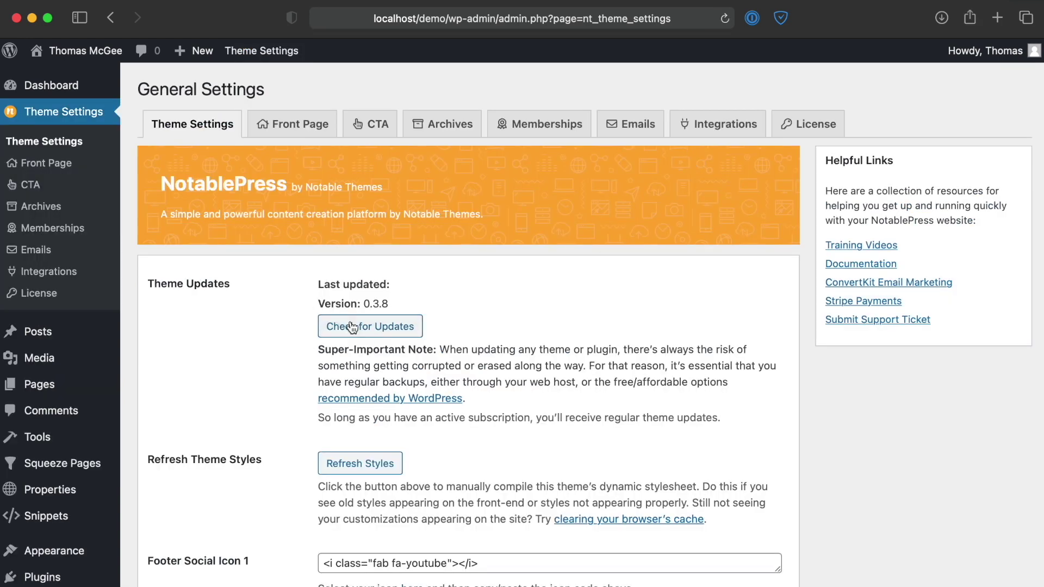
scroll(653, 346, "down", 1)
scroll(642, 343, "up", 1)
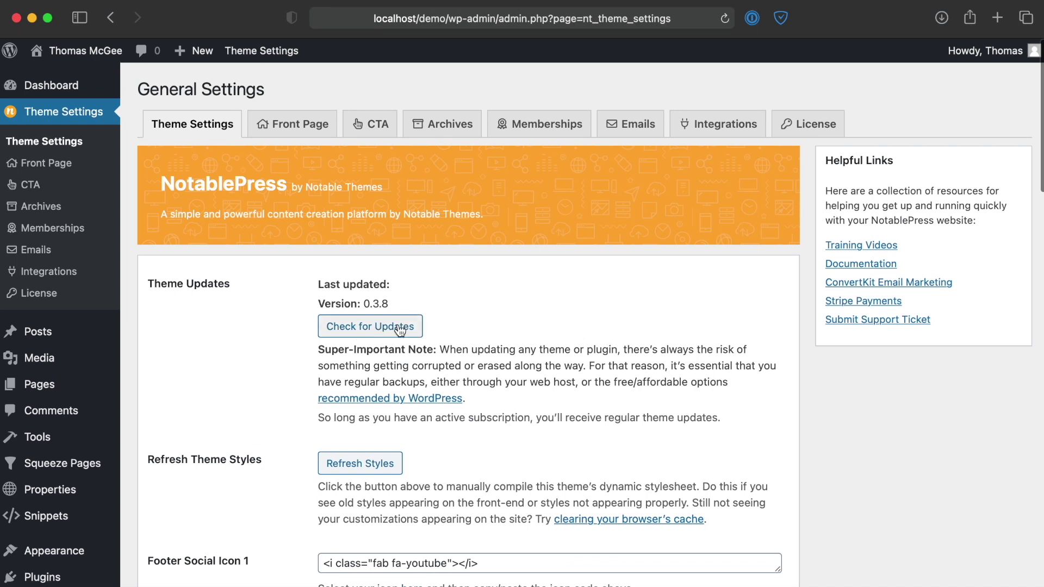
scroll(553, 346, "down", 1)
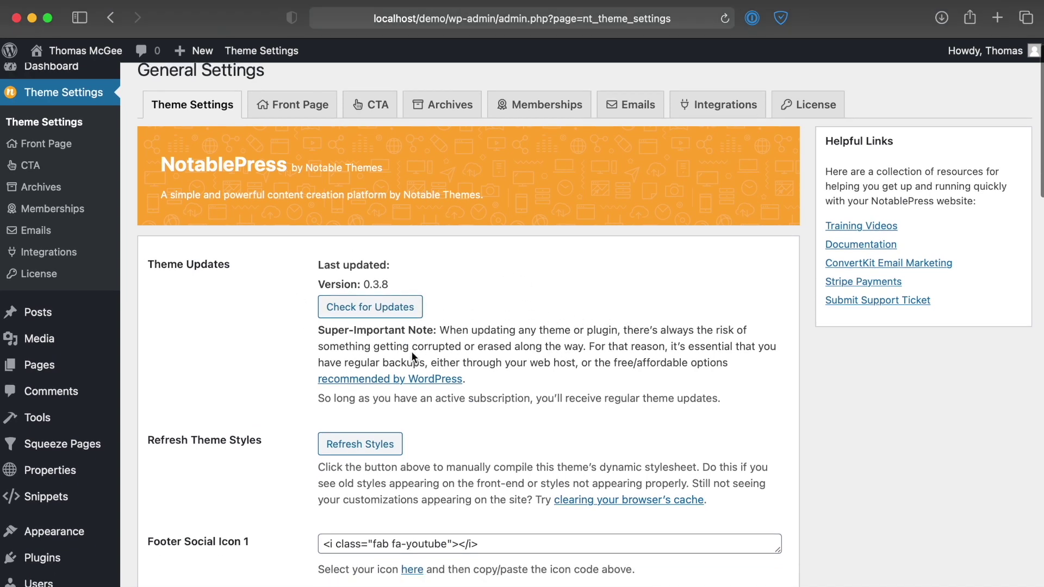
scroll(800, 360, "down", 3)
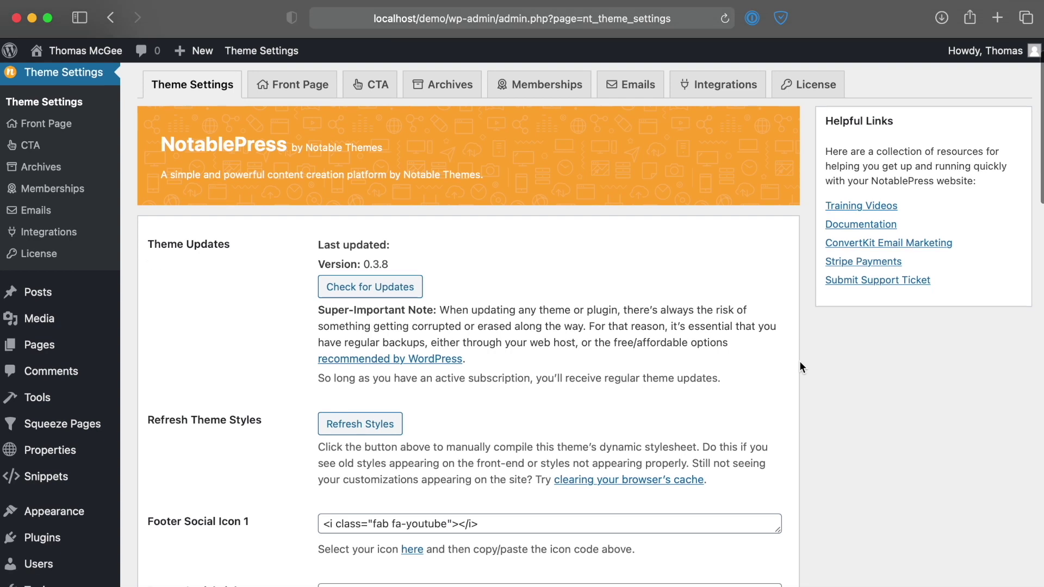
scroll(800, 361, "up", 4)
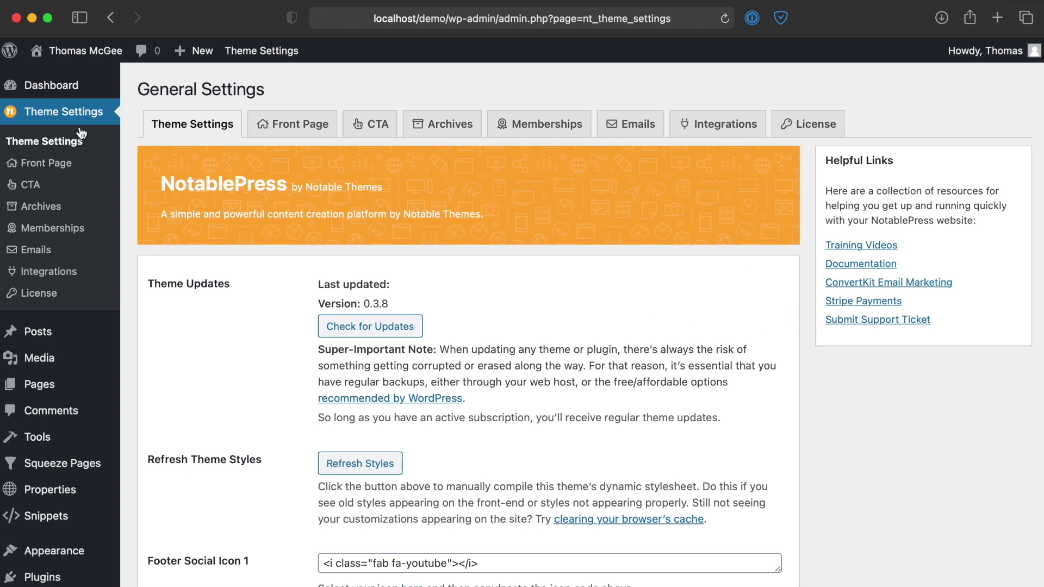
scroll(847, 353, "down", 3)
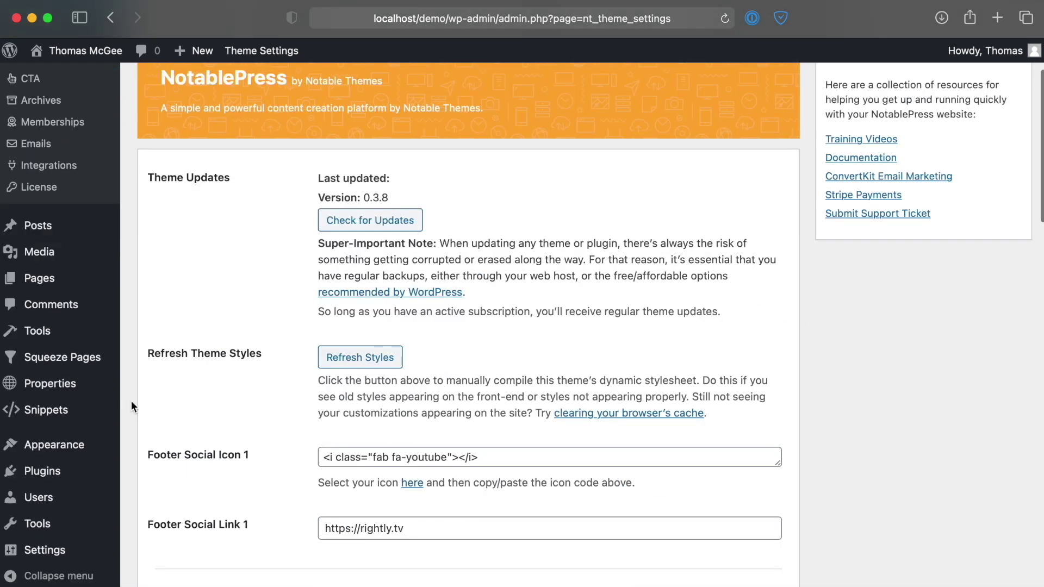
scroll(111, 462, "up", 3)
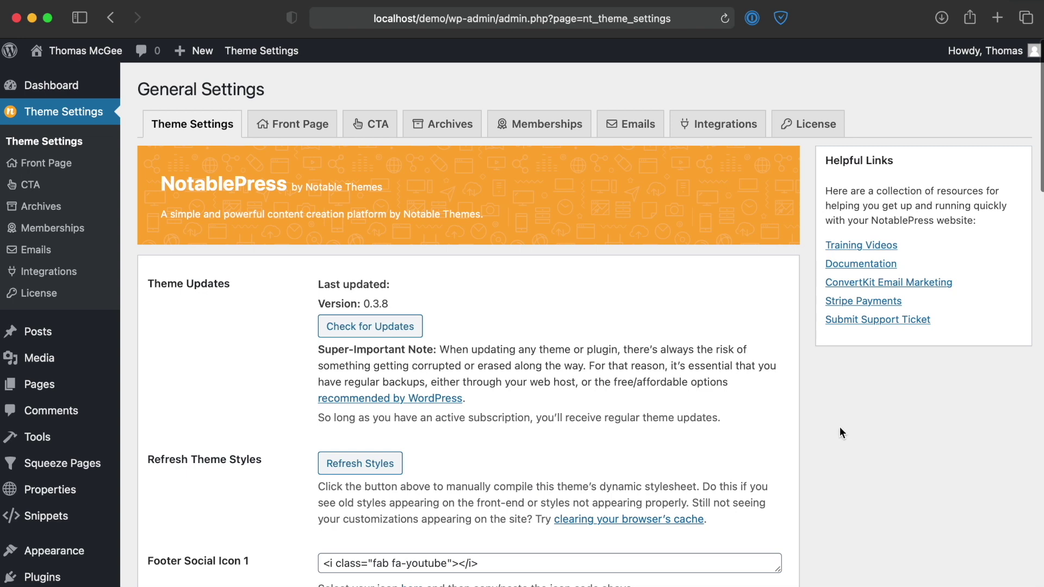
scroll(730, 453, "down", 3)
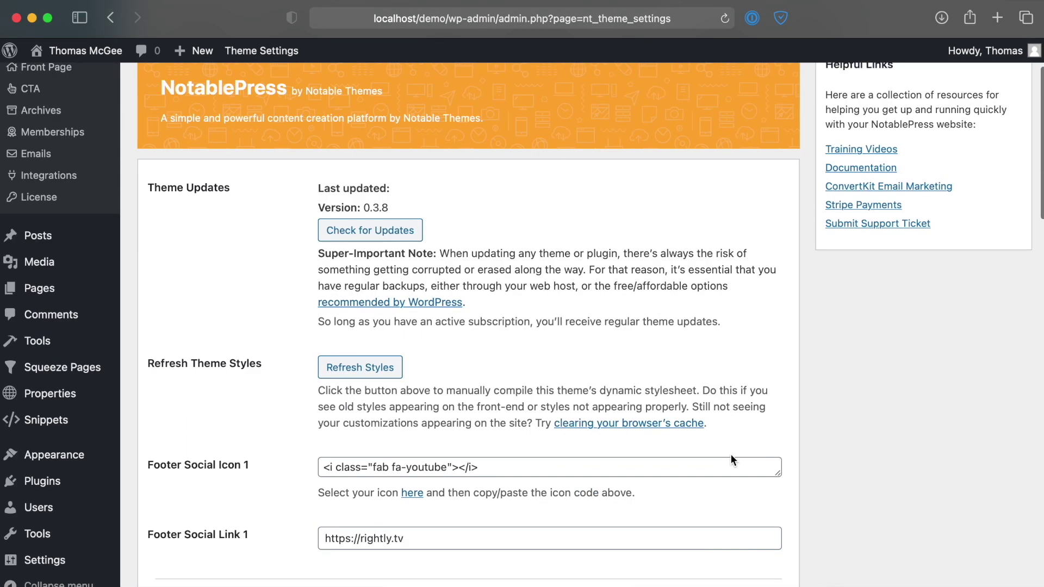
scroll(631, 483, "down", 1)
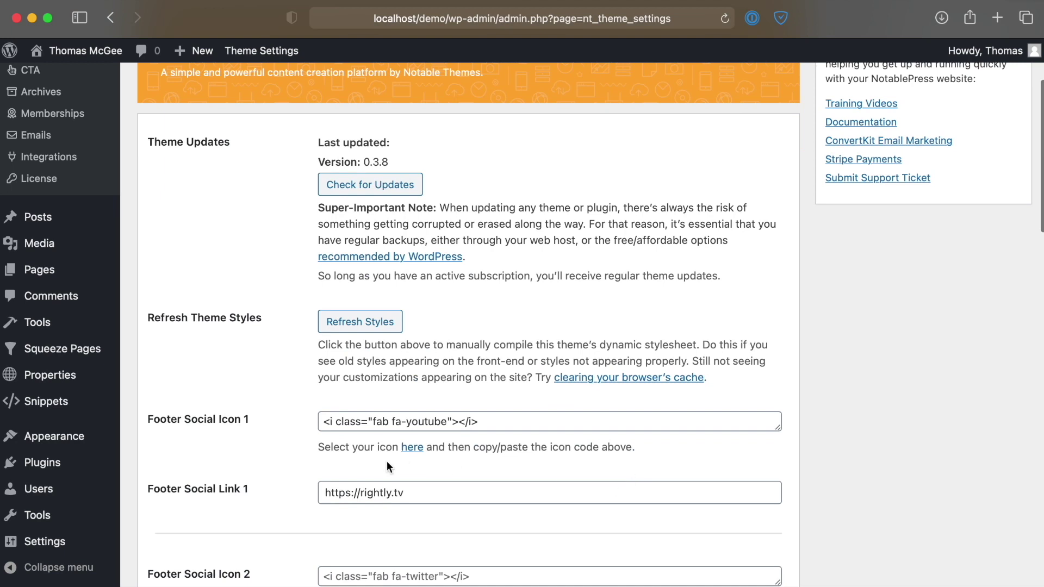
mouse_move(65, 448)
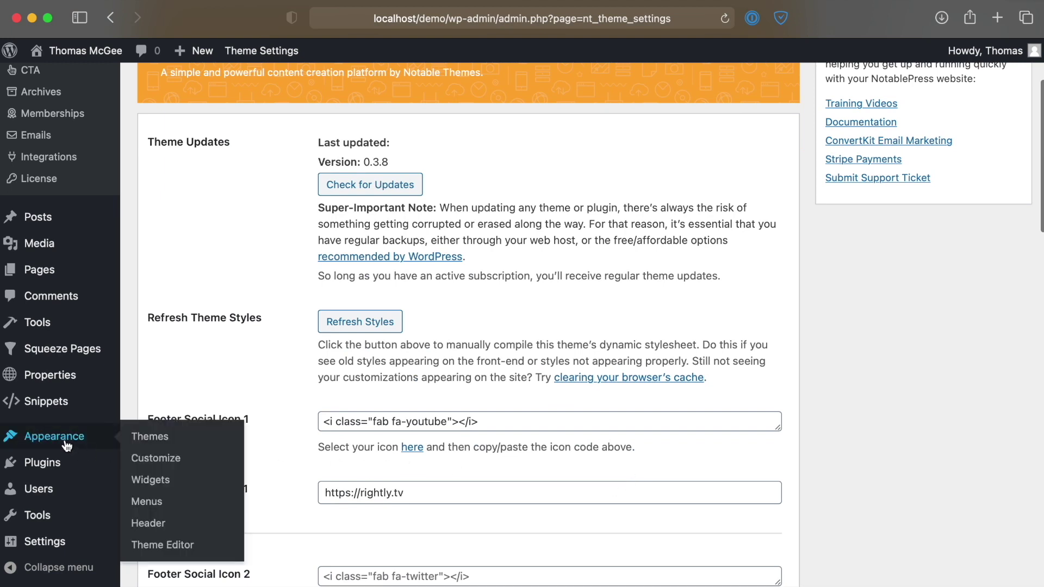
left_click(66, 446)
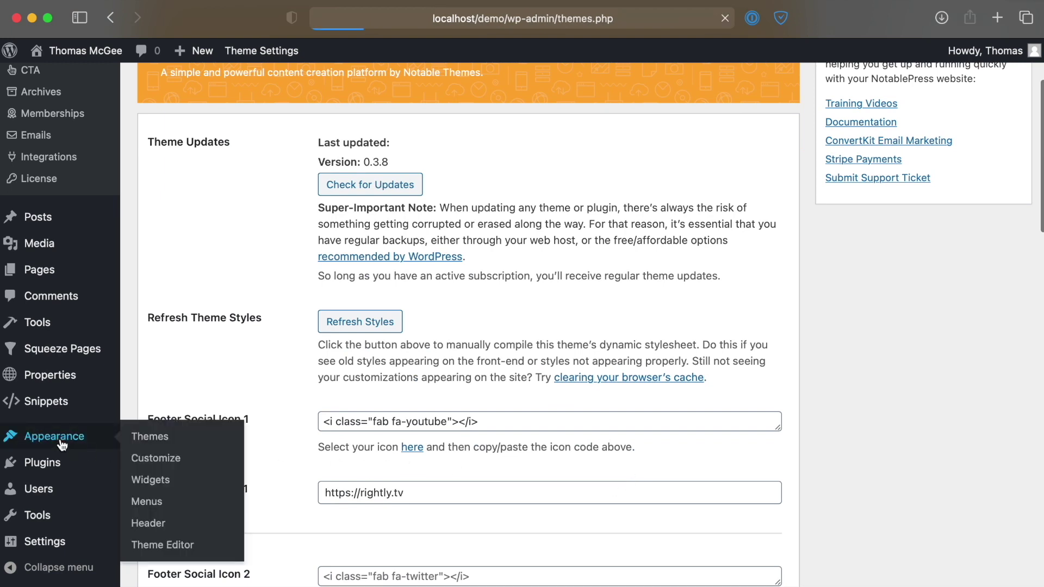
Step: Confirm the NotablePress theme details show version 0.3.8, then go to Add Themes
left_click(139, 436)
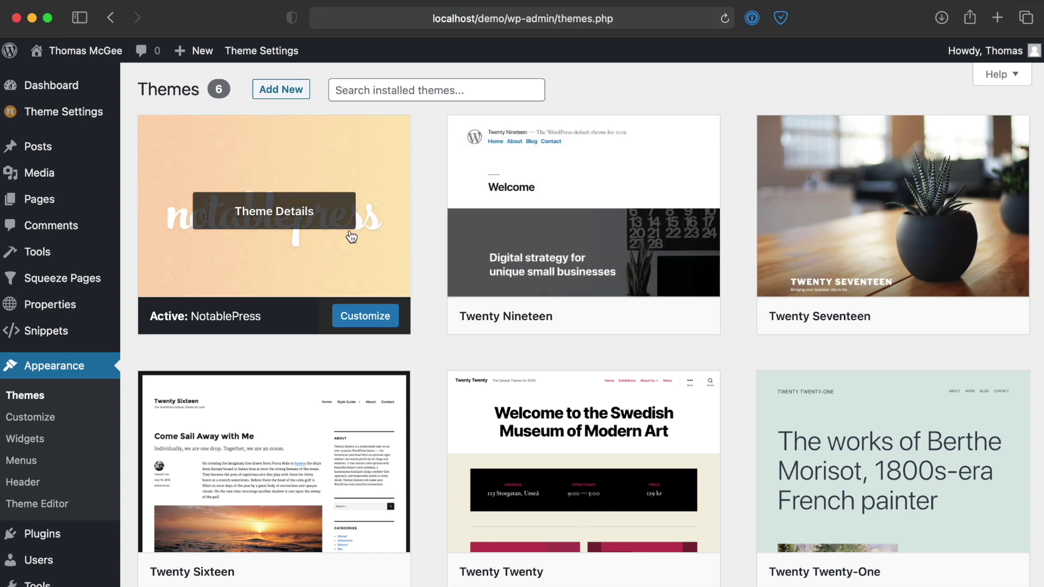
left_click(326, 272)
left_click(1002, 107)
mouse_move(338, 202)
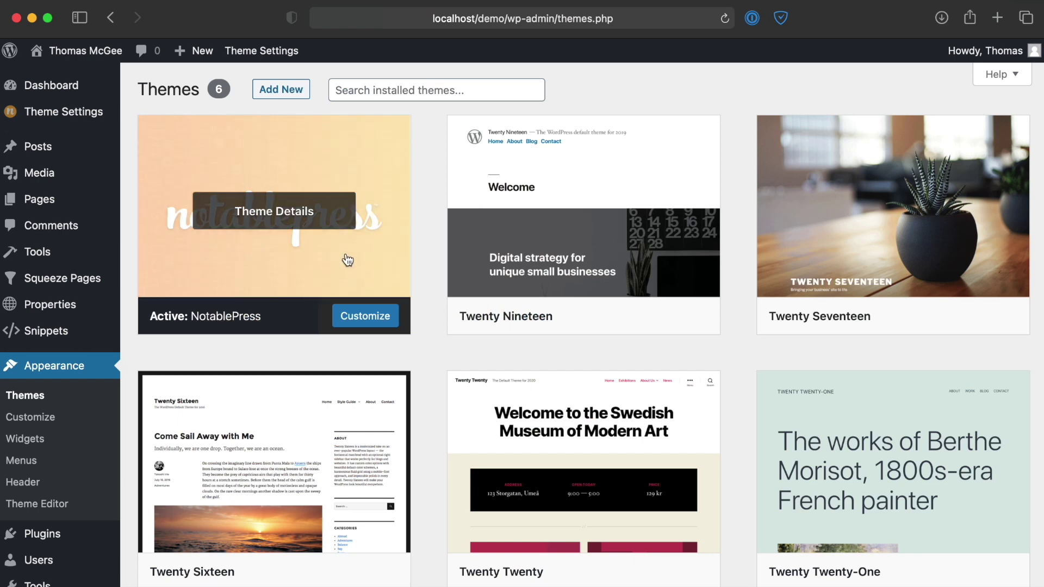
left_click(380, 170)
left_click_drag(828, 186, 851, 187)
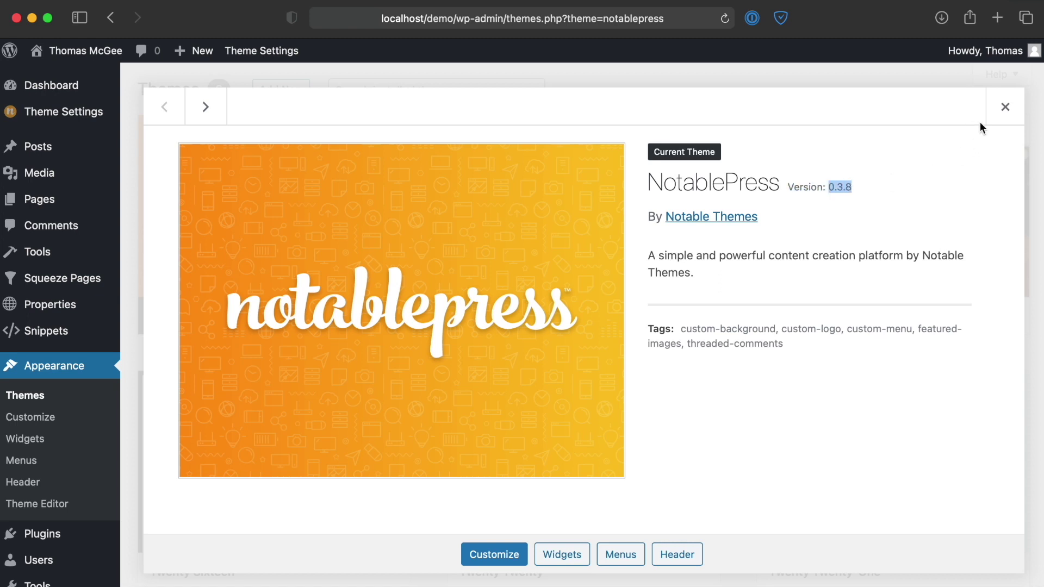
left_click(1004, 107)
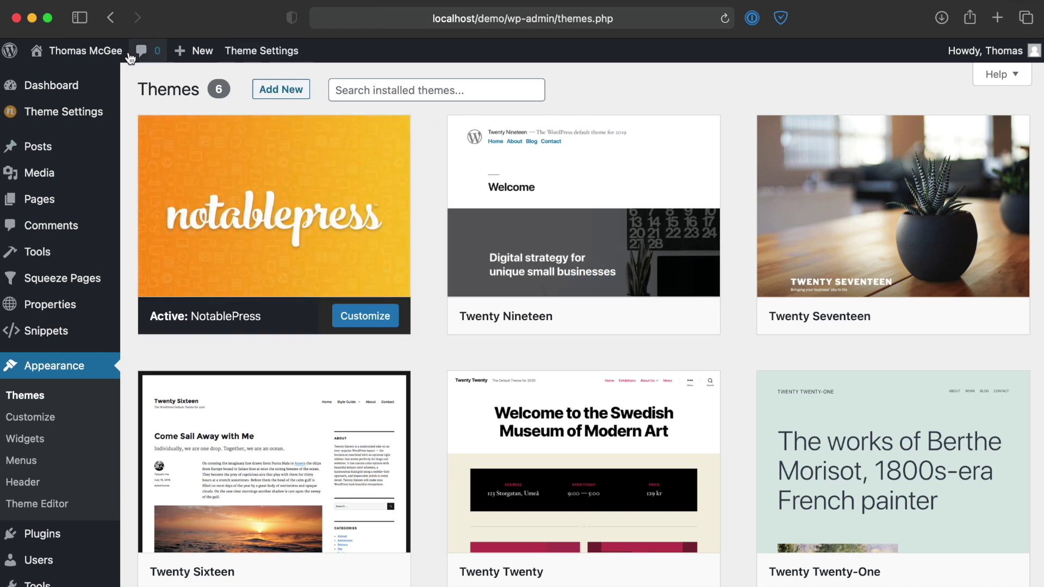
left_click(281, 93)
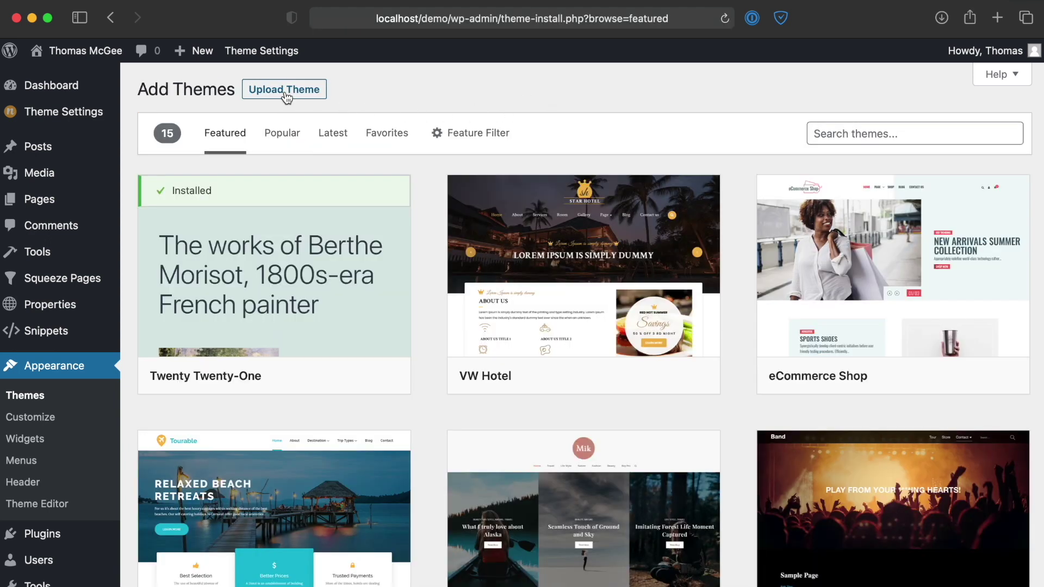
Step: Upload and install notablepress.zip through Upload Theme, which reports the theme already installed
left_click(286, 91)
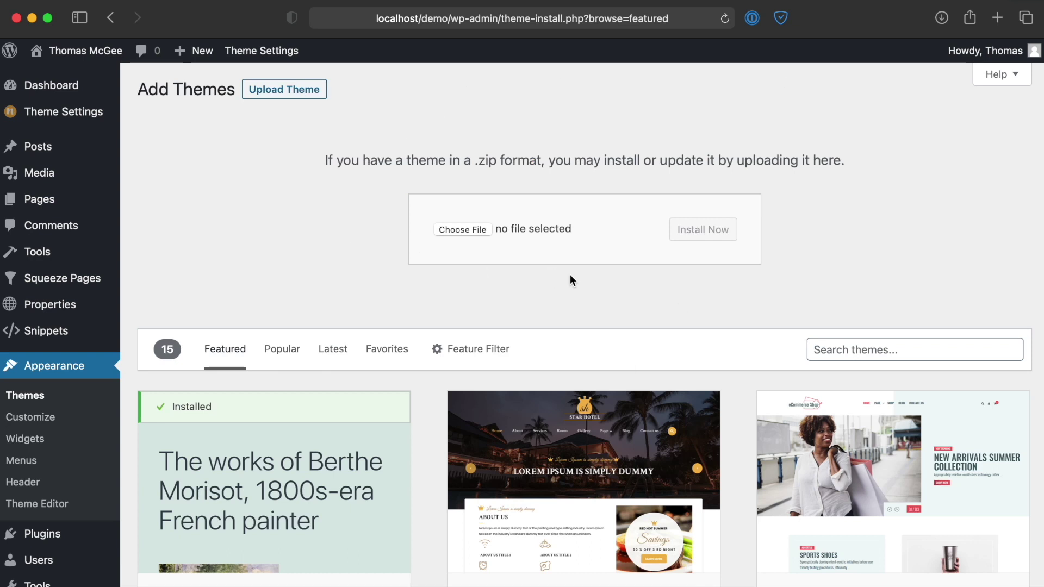
left_click_drag(891, 478, 464, 225)
left_click(716, 233)
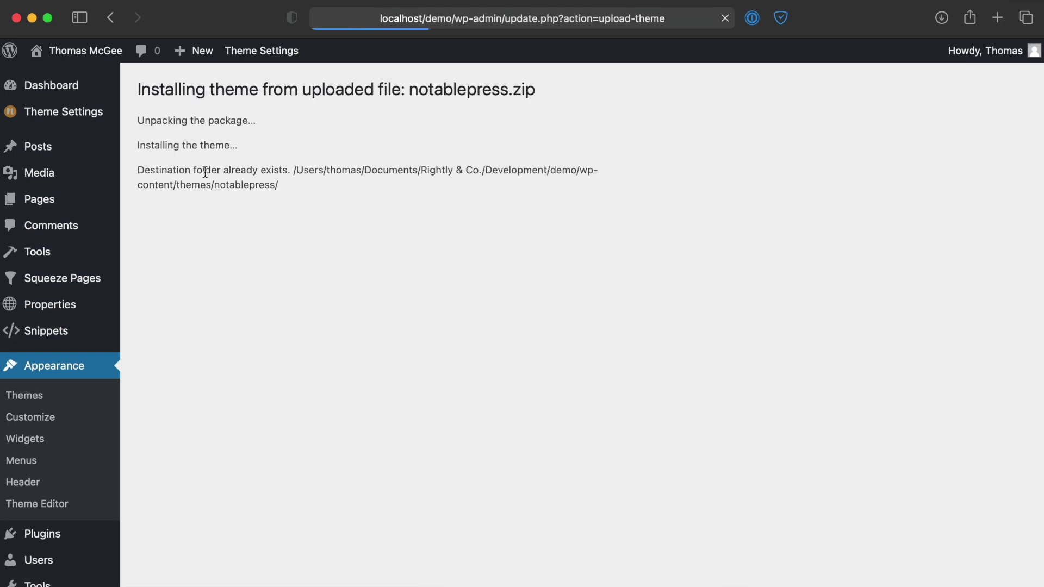
left_click_drag(298, 213, 138, 212)
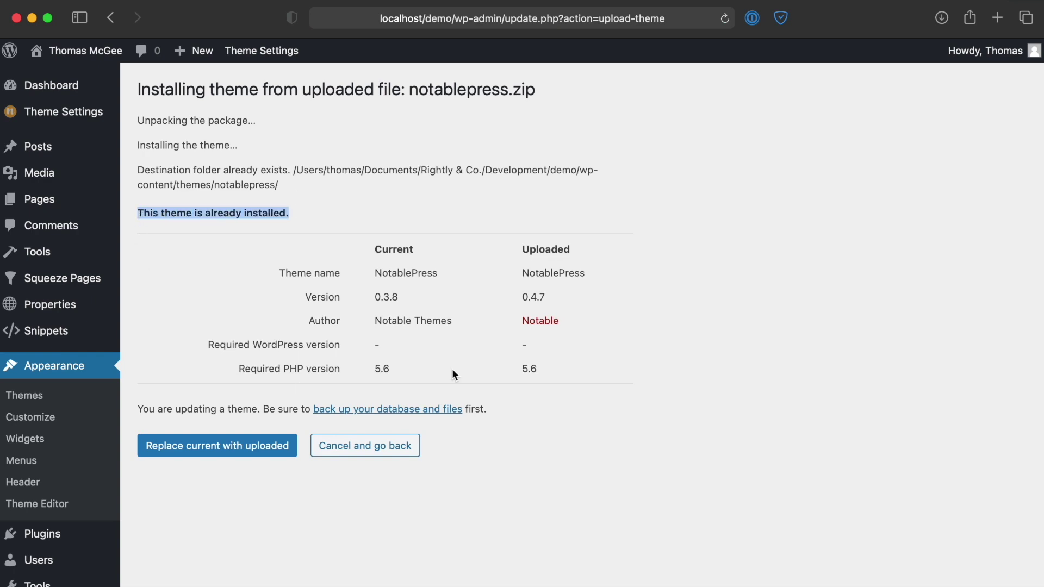
left_click(496, 217)
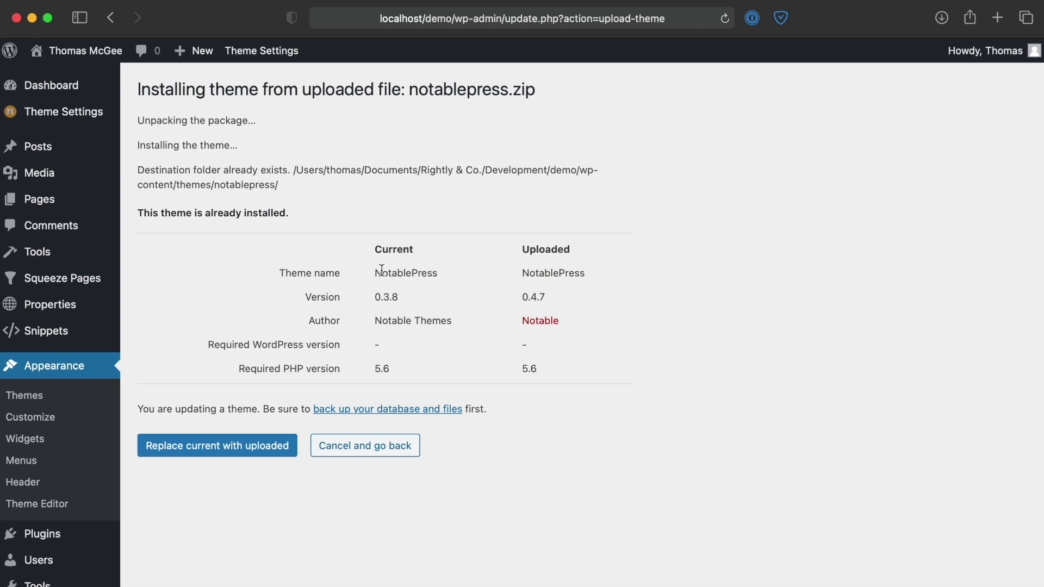
Step: Compare current version 0.3.8 with uploaded 0.4.7 and replace the current theme with the upload
left_click_drag(382, 297, 406, 298)
left_click_drag(523, 296, 542, 296)
left_click(560, 295)
left_click(220, 451)
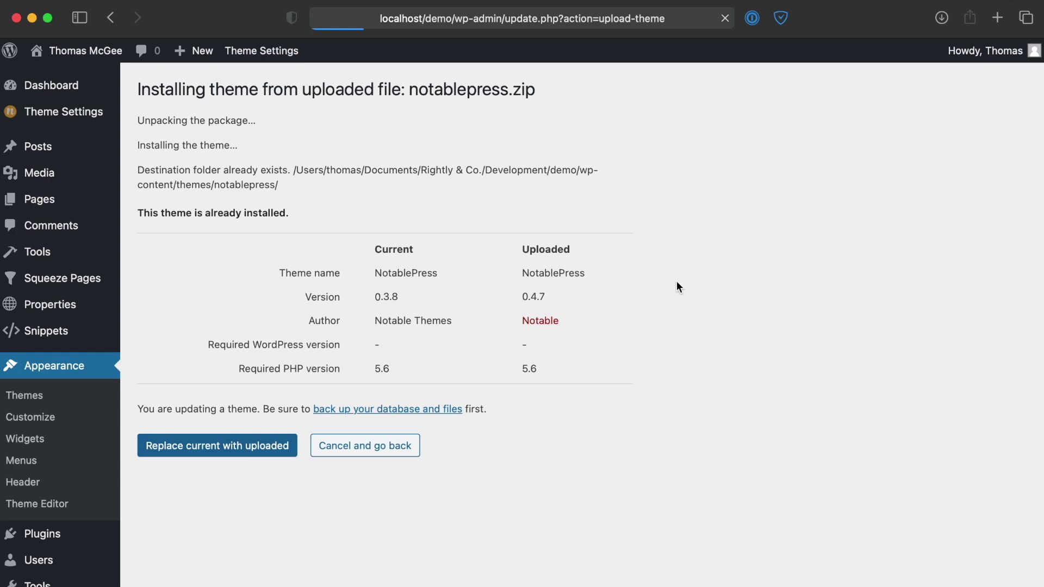
left_click_drag(153, 195, 357, 195)
left_click(360, 196)
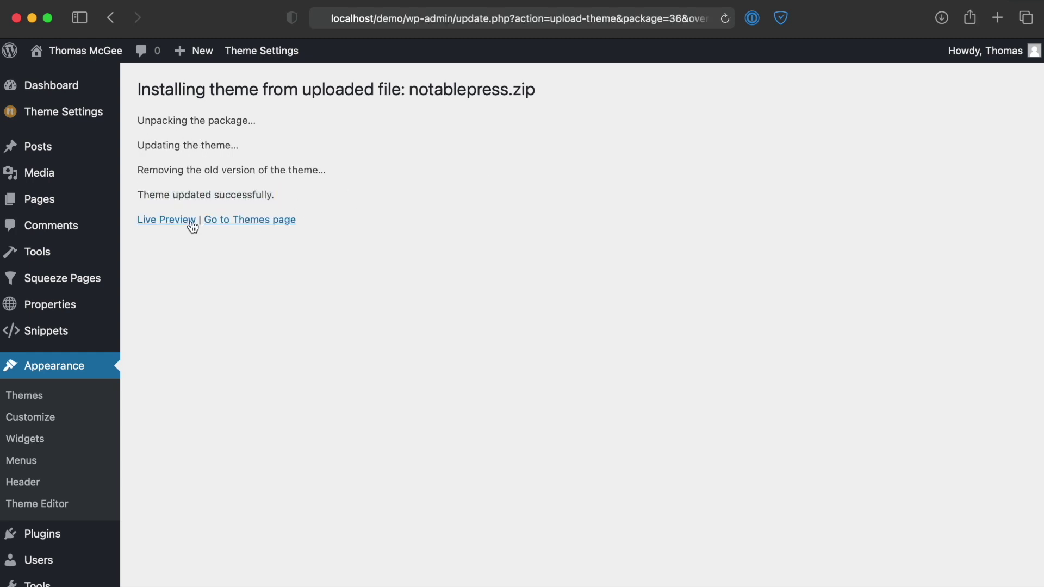
Step: Visit the site and confirm NotablePress Theme Settings now report version 0.4.7
left_click(67, 51)
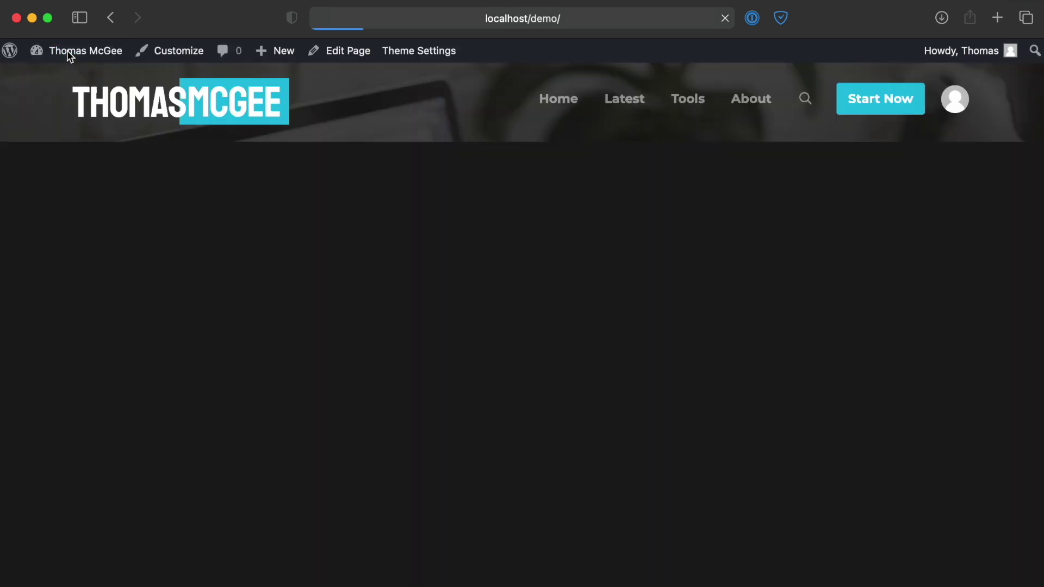
scroll(690, 340, "down", 10)
scroll(690, 347, "up", 10)
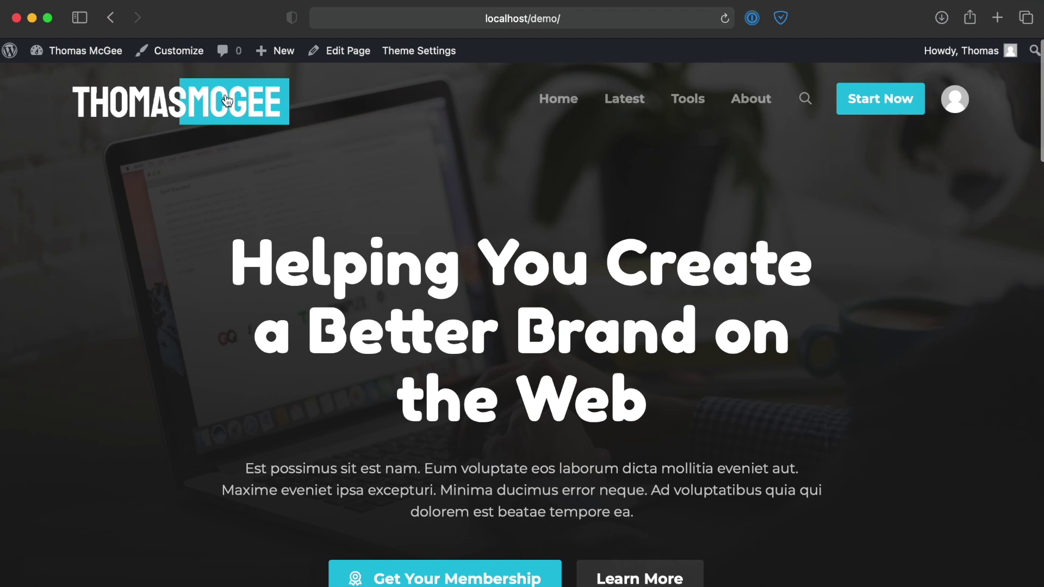
left_click(422, 54)
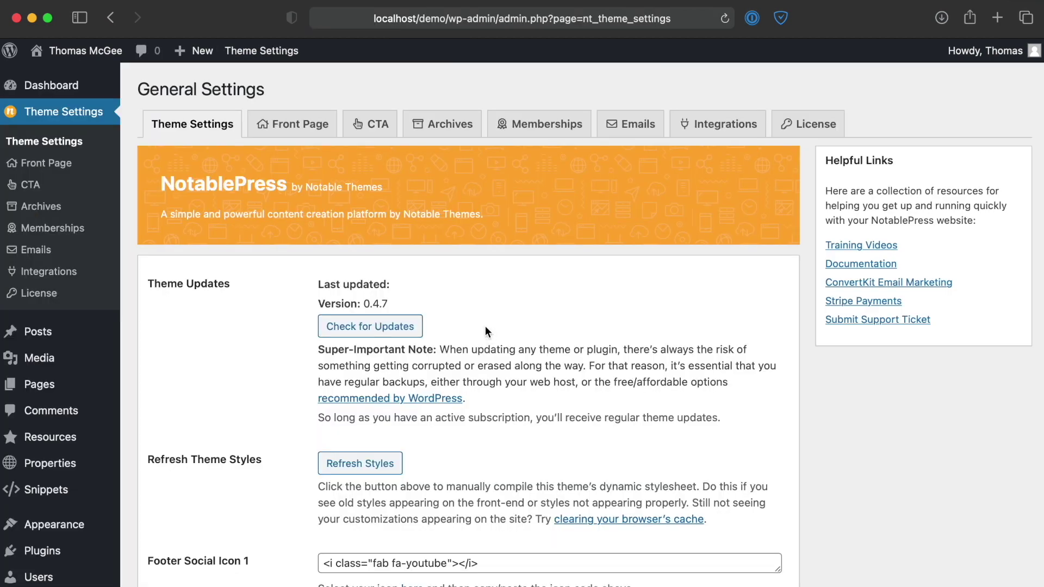
left_click_drag(388, 302, 364, 303)
left_click(875, 420)
scroll(325, 360, "down", 3)
Step: Confirm the NotablePress theme details also show 0.4.7, then return to Installed Plugins
left_click(62, 442)
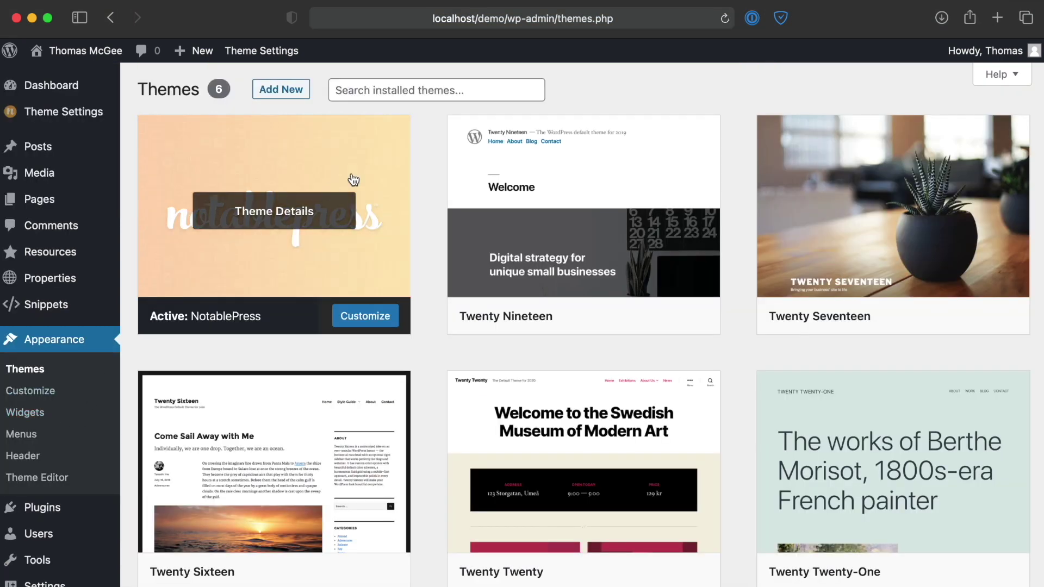
left_click(353, 179)
left_click_drag(787, 188, 825, 187)
left_click(897, 177)
left_click(1012, 112)
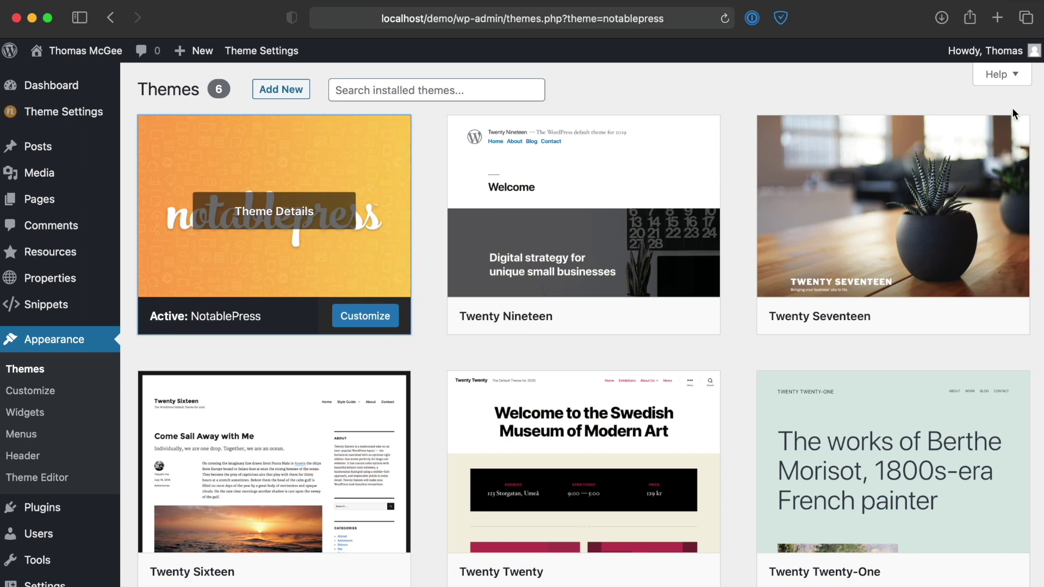
scroll(250, 358, "down", 2)
left_click(53, 465)
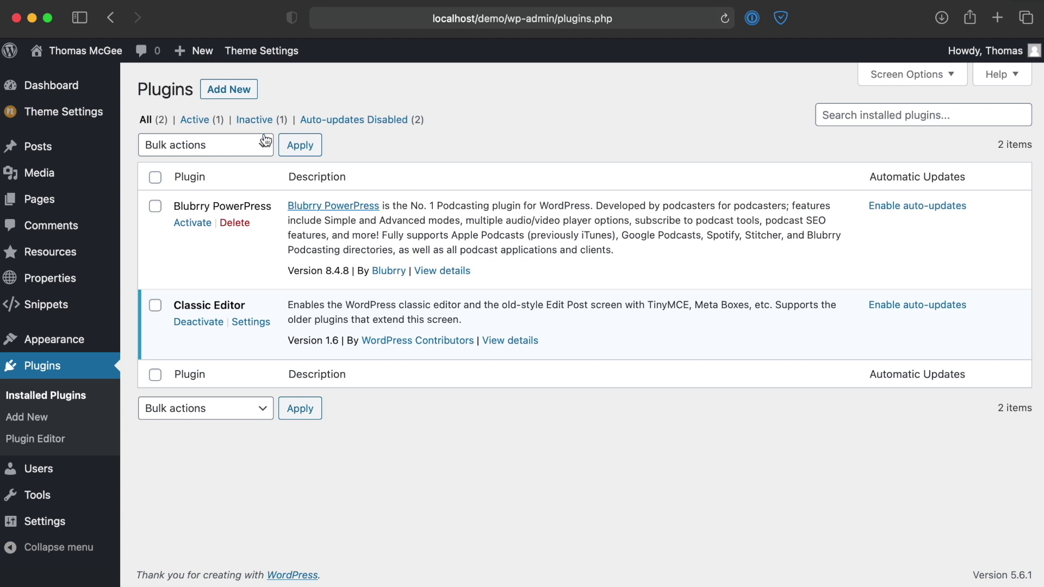
Step: Upload and install classic-editor.1.6.zip from Plugins > Add New > Upload Plugin
left_click(223, 88)
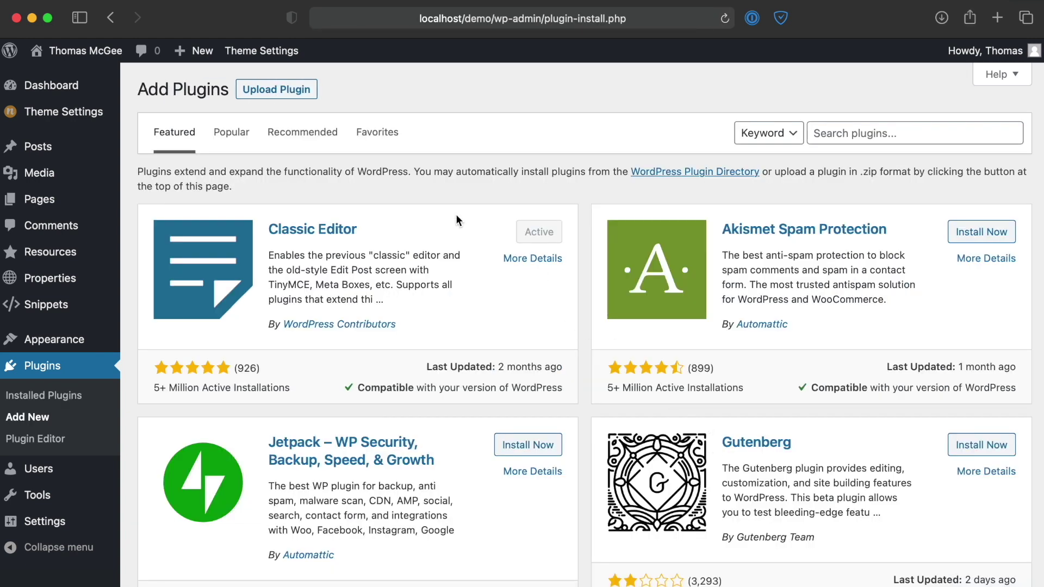
left_click(279, 90)
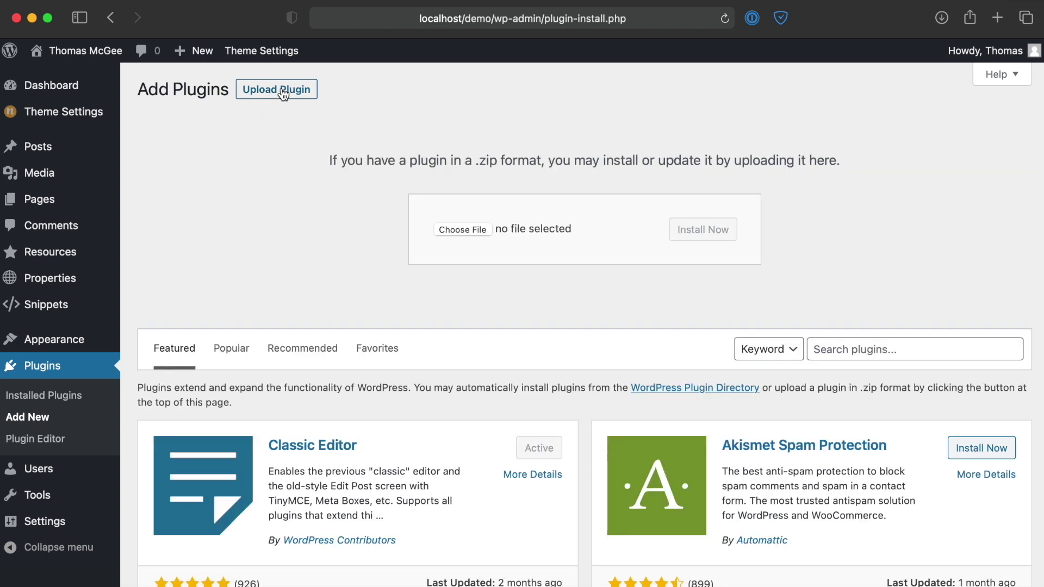
left_click_drag(1032, 439, 457, 223)
left_click(716, 234)
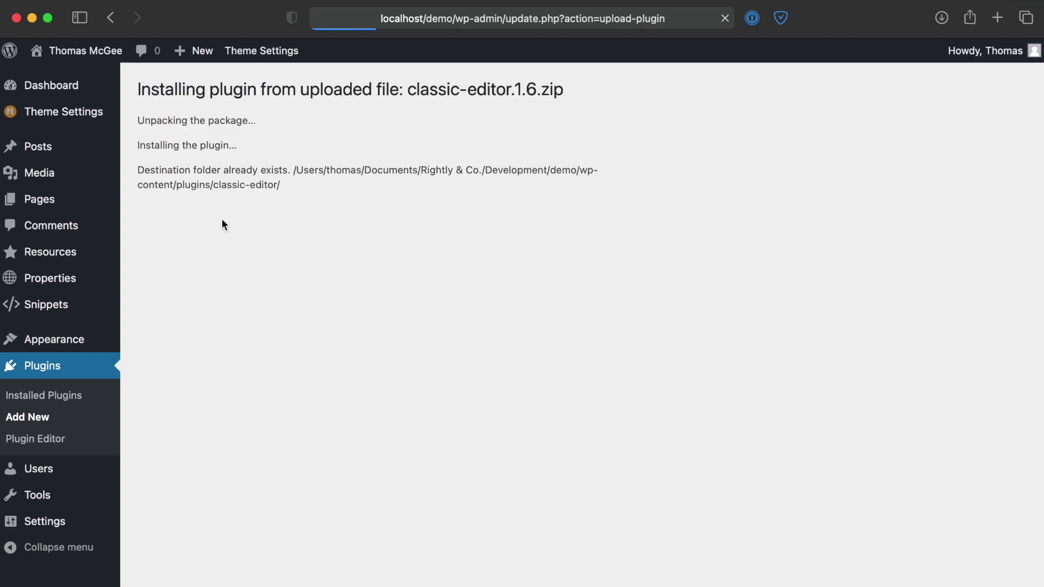
Step: Review the already-installed notice showing version 1.6 and replace the current plugin with the upload
left_click_drag(165, 211, 321, 210)
left_click(324, 215)
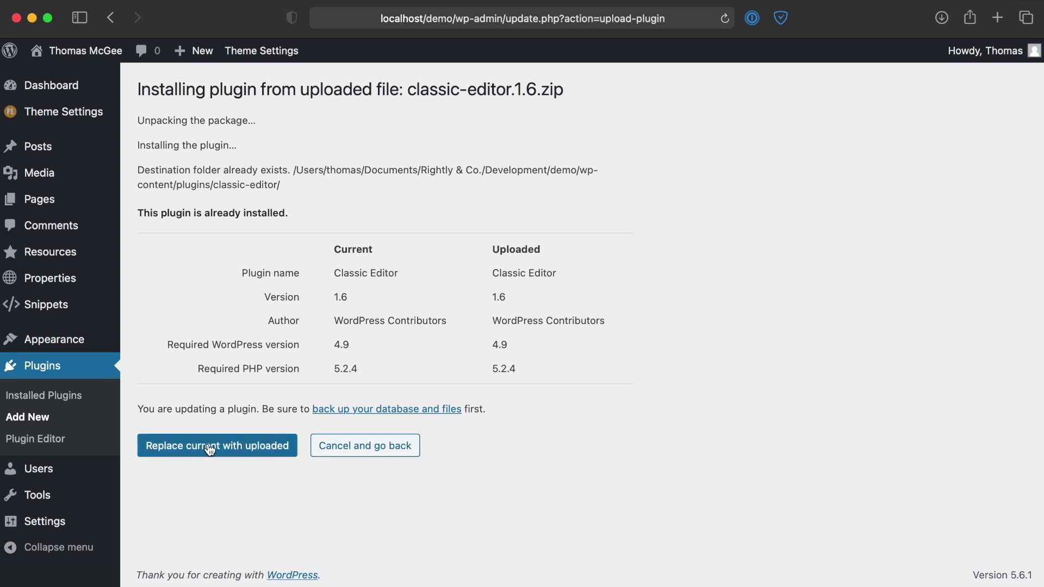
double_click(498, 294)
left_click(623, 316)
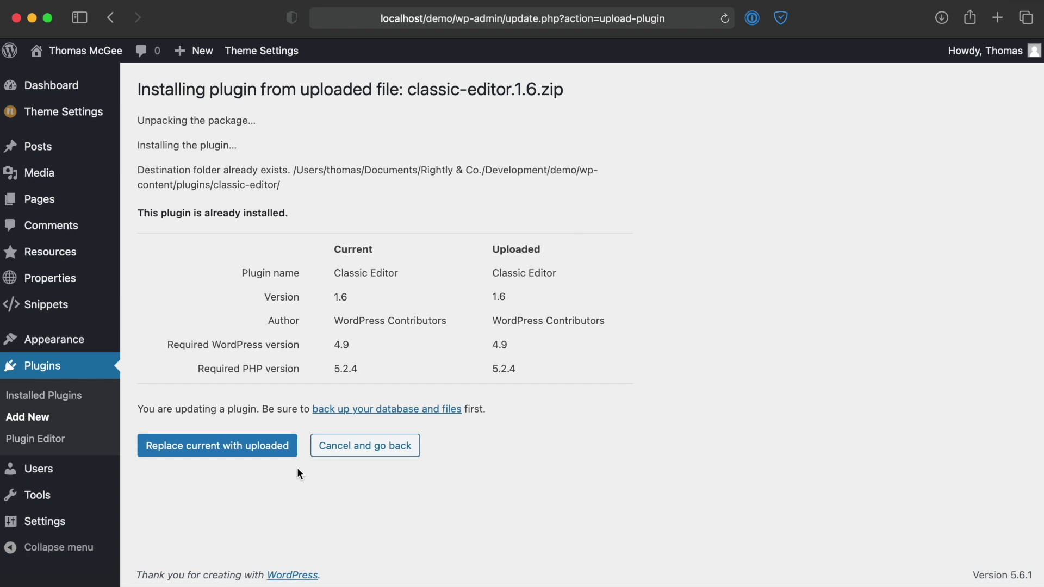
double_click(505, 294)
left_click(226, 445)
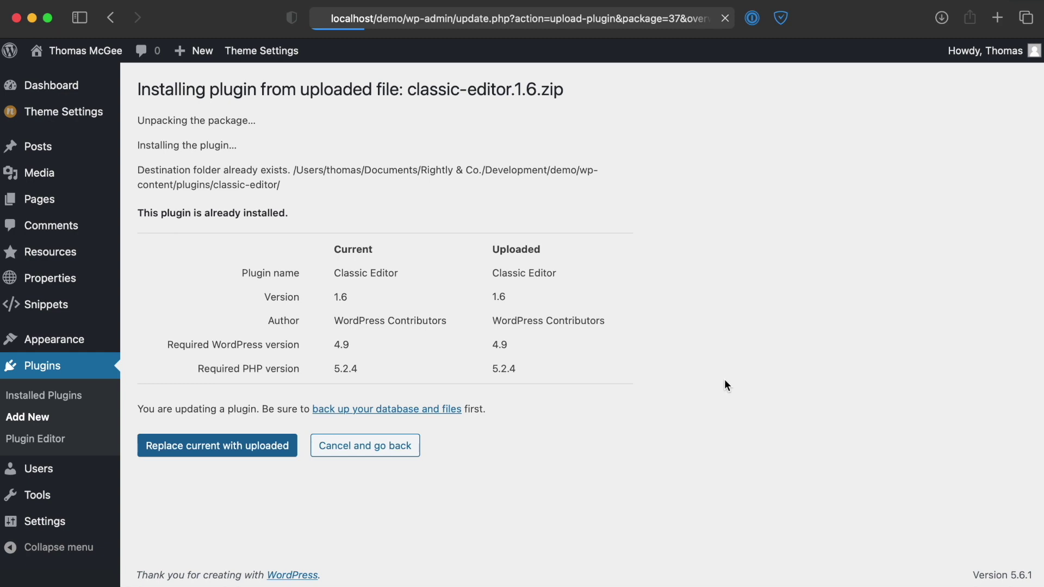